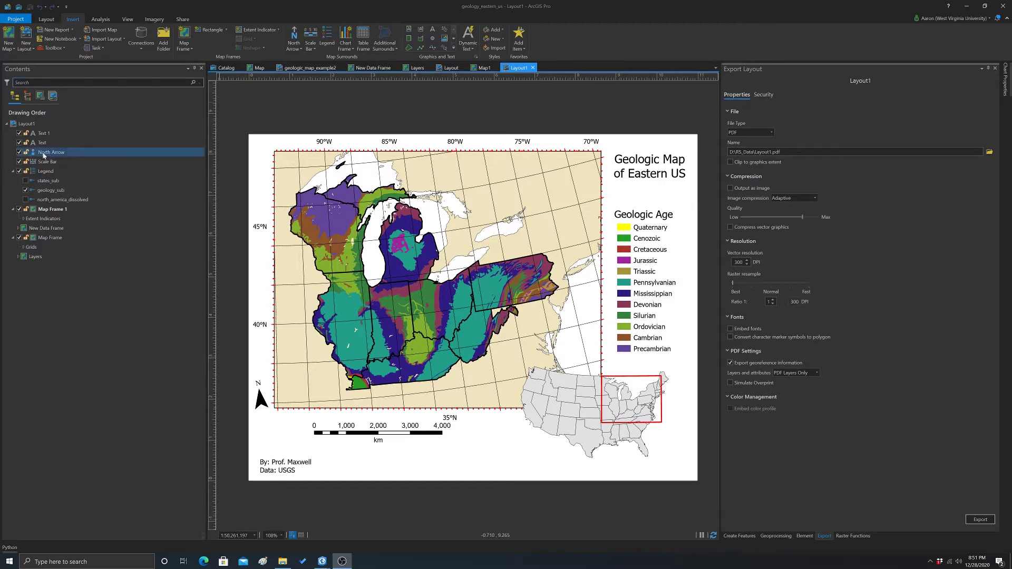
Switch from Map1 and the geologic layout to the Layers map with the geology data
{"action": "left_click", "coordinate": [482, 68]}
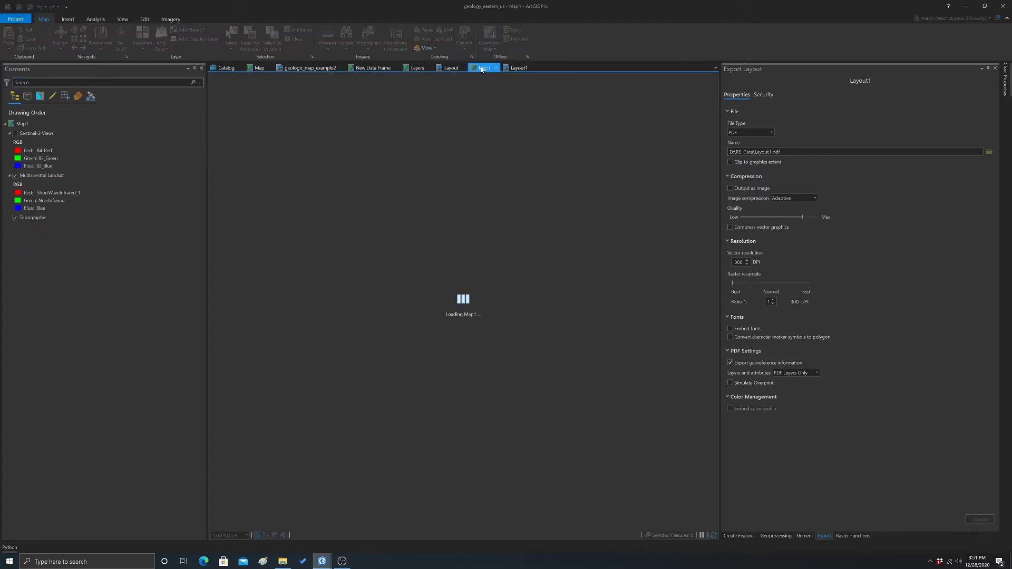
{"action": "left_click", "coordinate": [451, 68]}
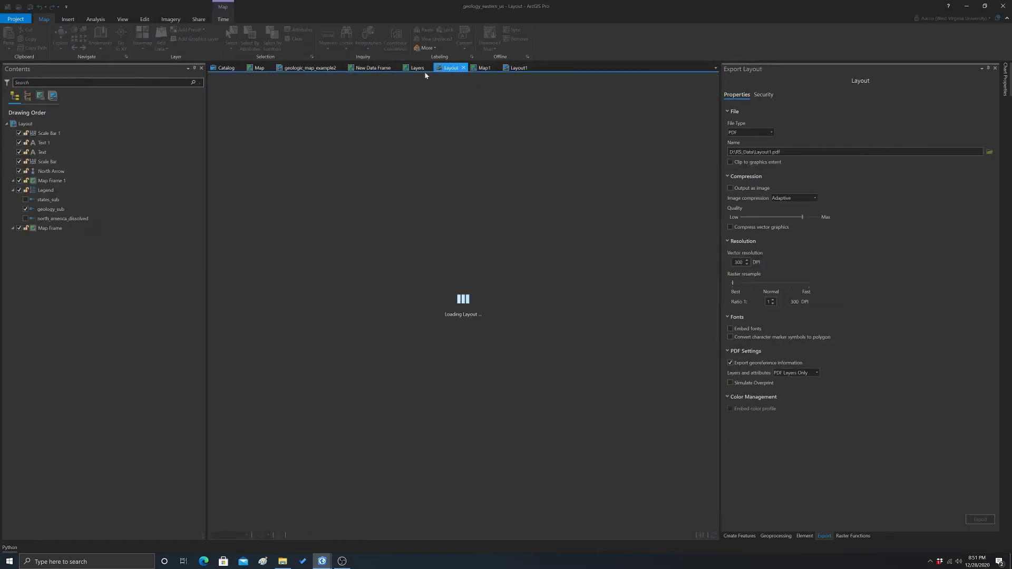
{"action": "left_click", "coordinate": [414, 70]}
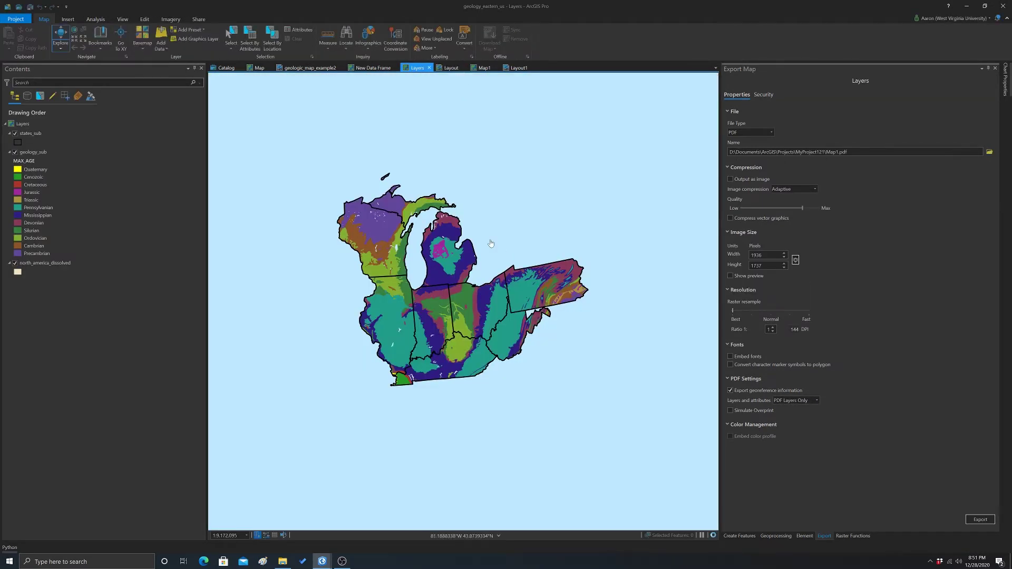
Select the geology_sub layer in Contents and bring up its Sharing options
{"action": "left_click", "coordinate": [32, 200]}
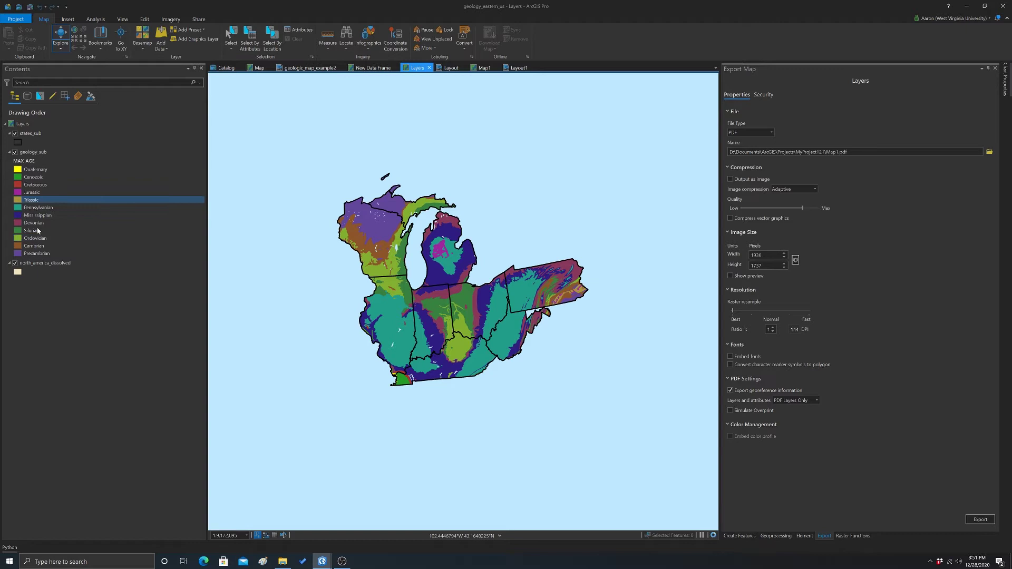
{"action": "left_click", "coordinate": [29, 154]}
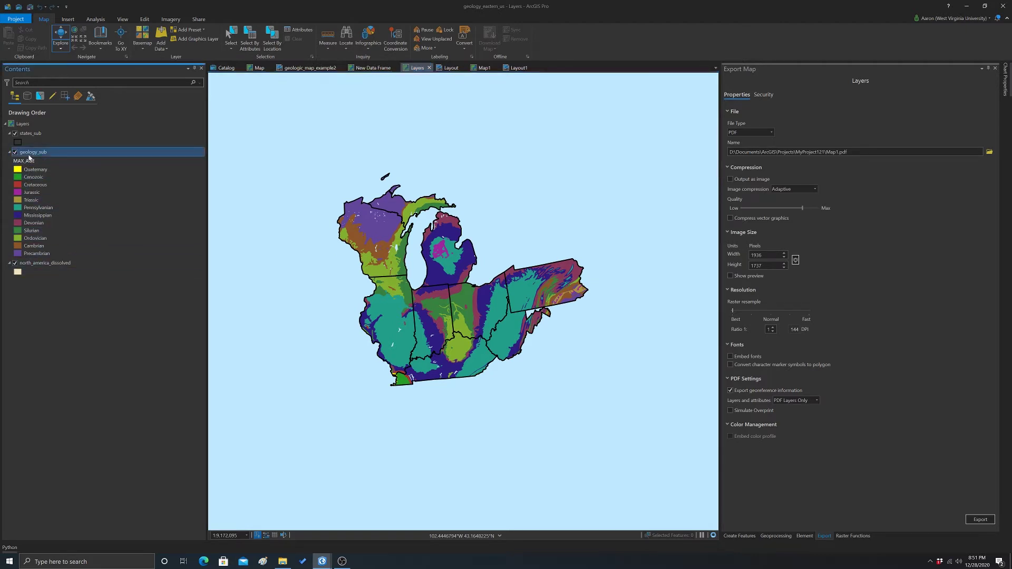
{"action": "right_click", "coordinate": [30, 156]}
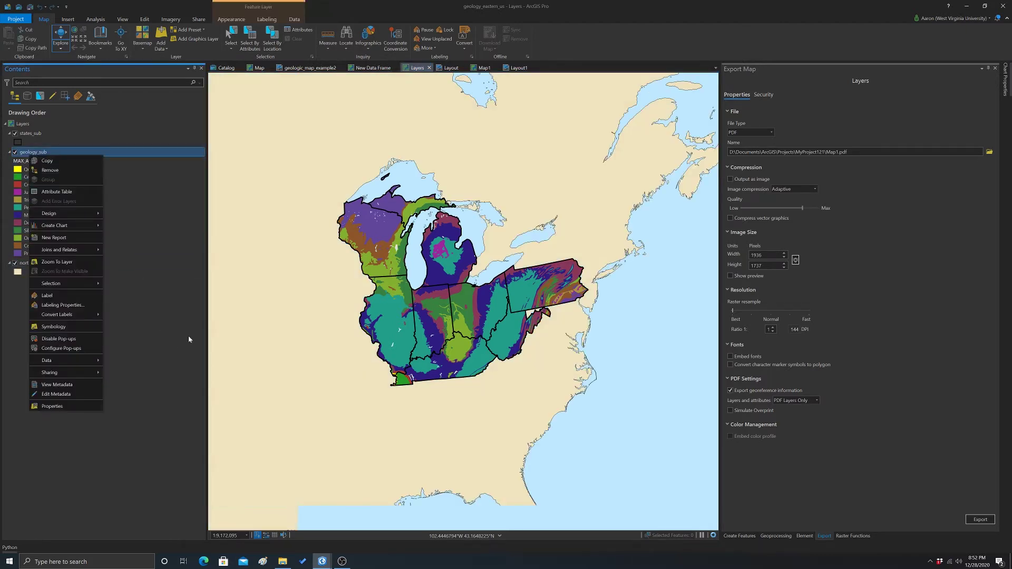
{"action": "mouse_move", "coordinate": [61, 374]}
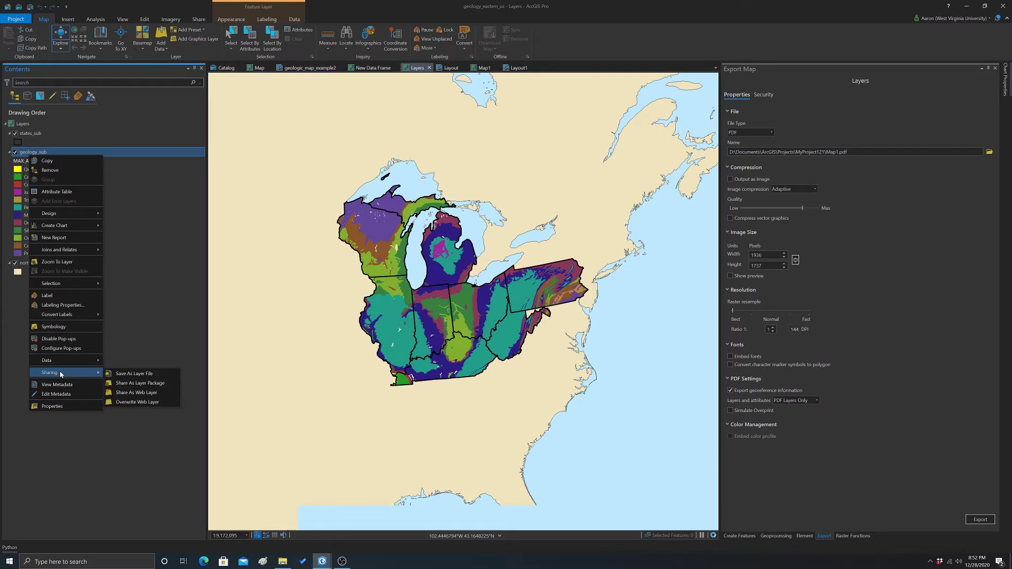
Save geology_sub as the layer file geology_sub.lyrx in the Desktop folder
{"action": "left_click", "coordinate": [136, 375]}
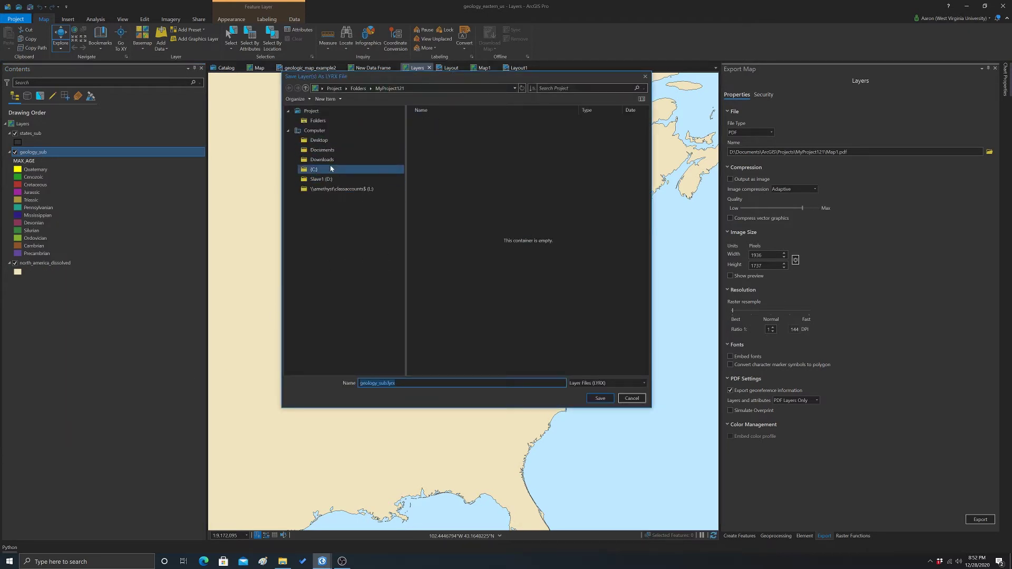
{"action": "left_click", "coordinate": [328, 141]}
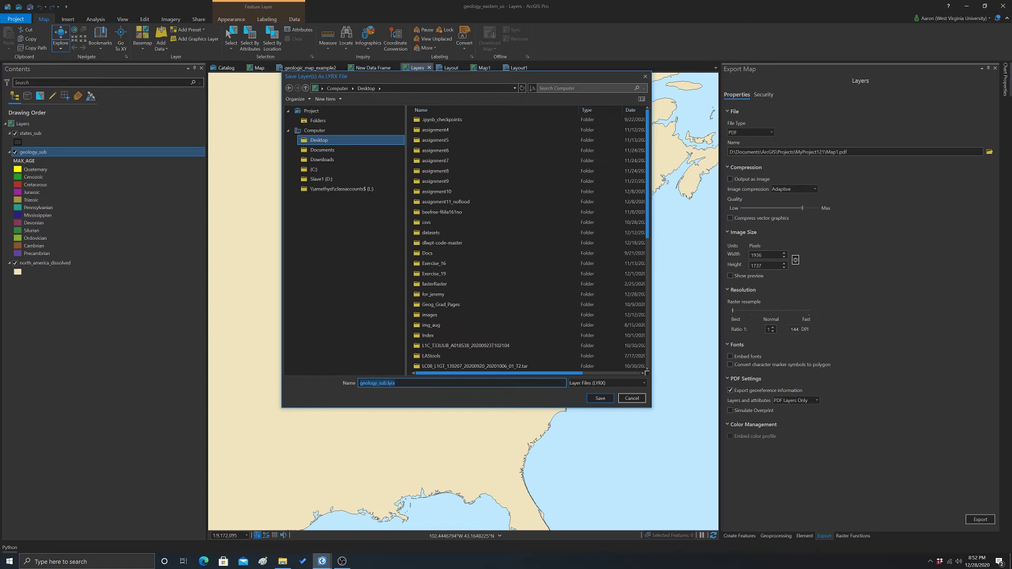
{"action": "key", "text": "End"}
{"action": "key", "text": "ctrl+shift+Left"}
{"action": "left_click", "coordinate": [600, 399]}
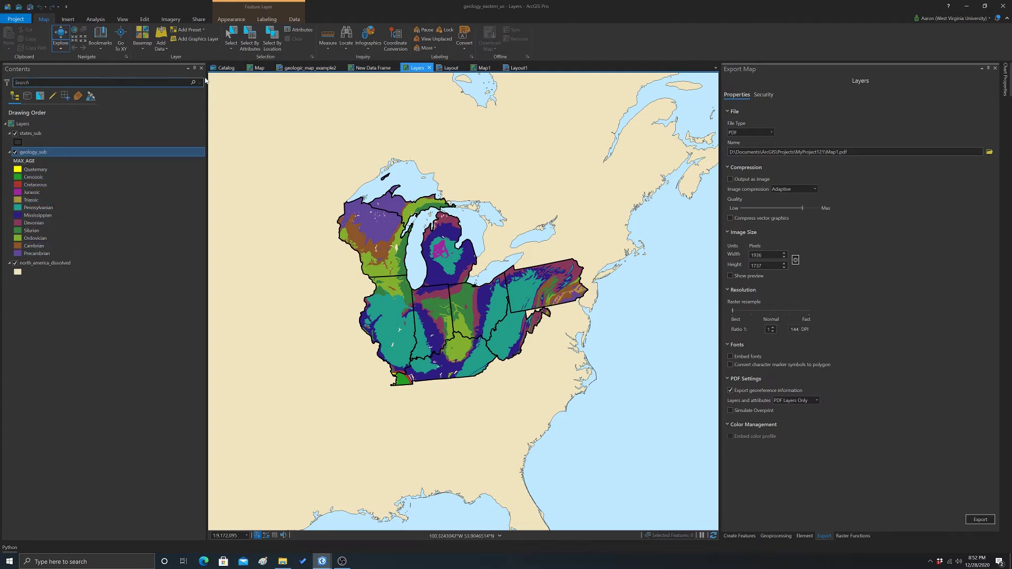
List layers by data source and create a new empty map, Map4
{"action": "left_click", "coordinate": [31, 96]}
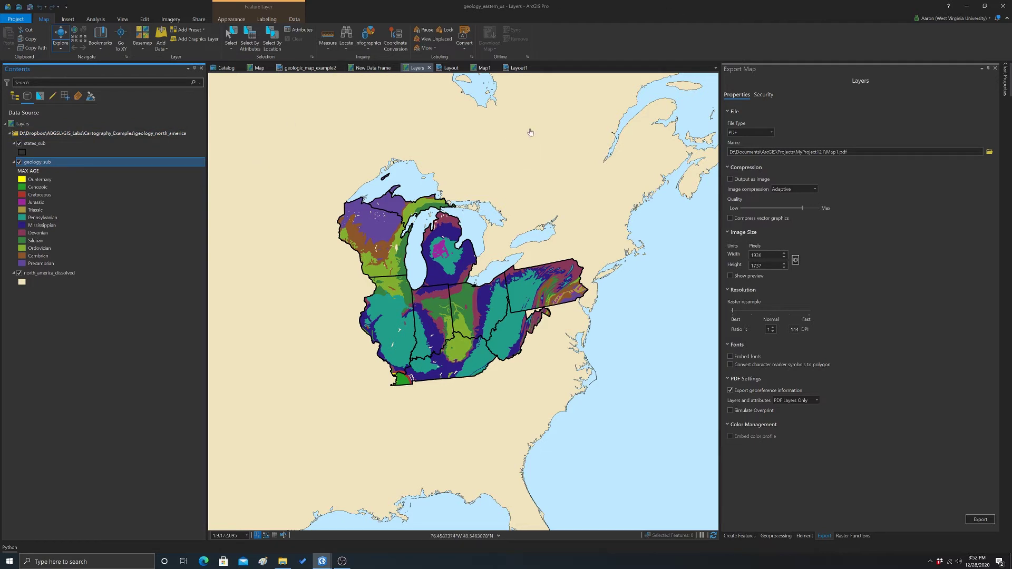
{"action": "left_click", "coordinate": [68, 20]}
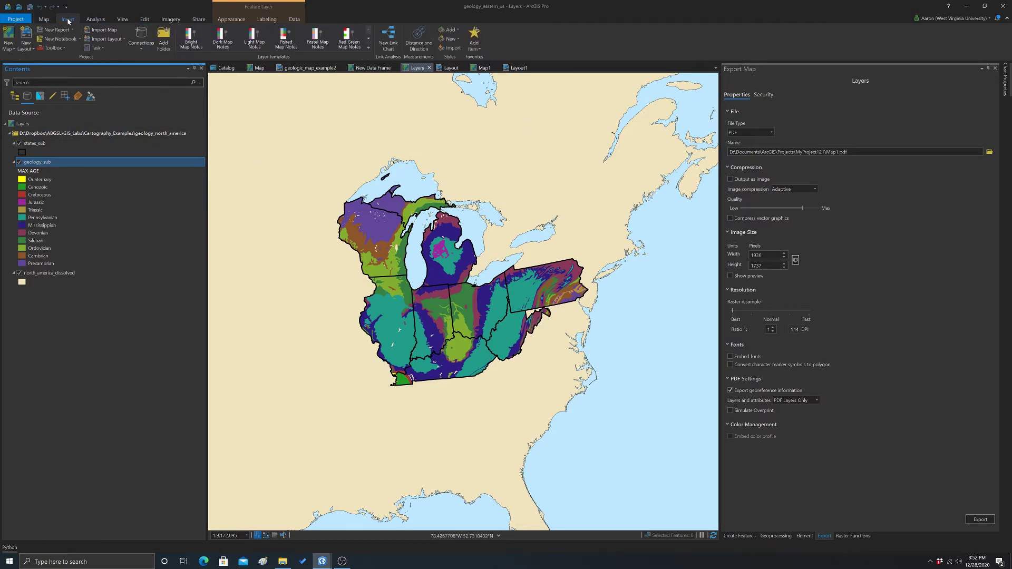
{"action": "left_click", "coordinate": [9, 34]}
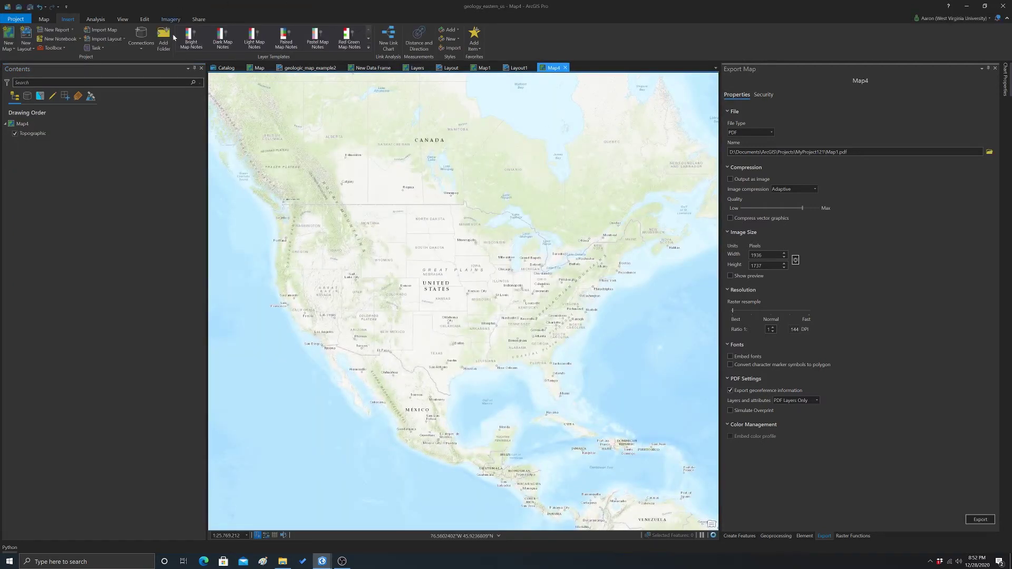
{"action": "left_click", "coordinate": [44, 20]}
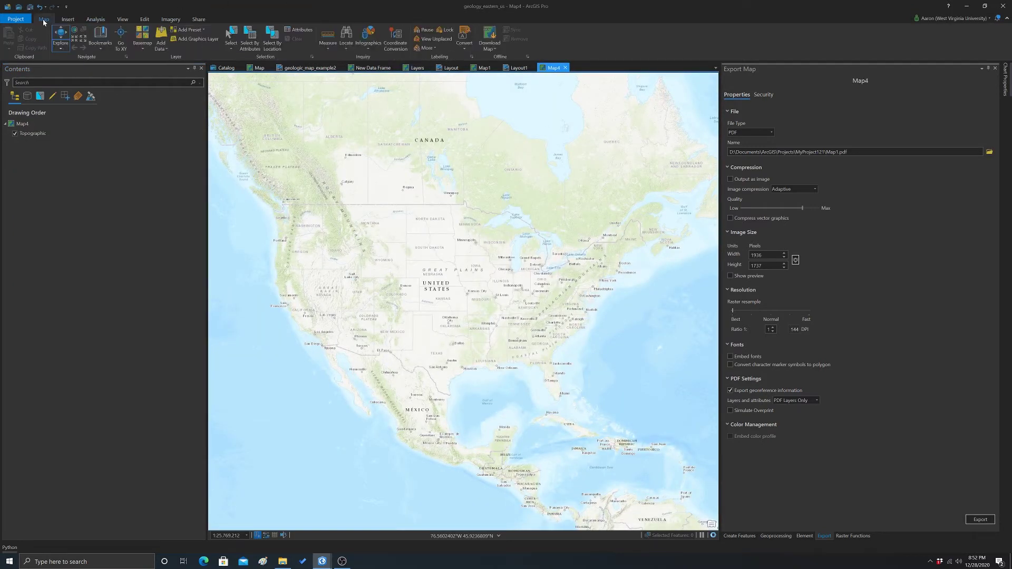
In Add Data, browse D: > Dropbox > Cartography_Examples > geology_north_america and select geology_sub.shp
{"action": "left_click", "coordinate": [161, 36]}
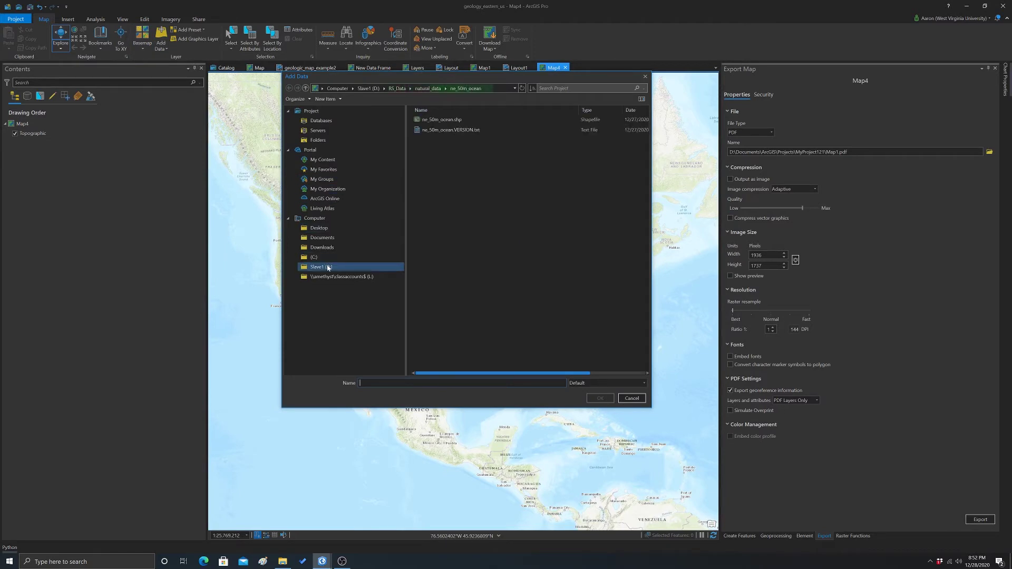
{"action": "left_click", "coordinate": [327, 268]}
{"action": "double_click", "coordinate": [443, 305]}
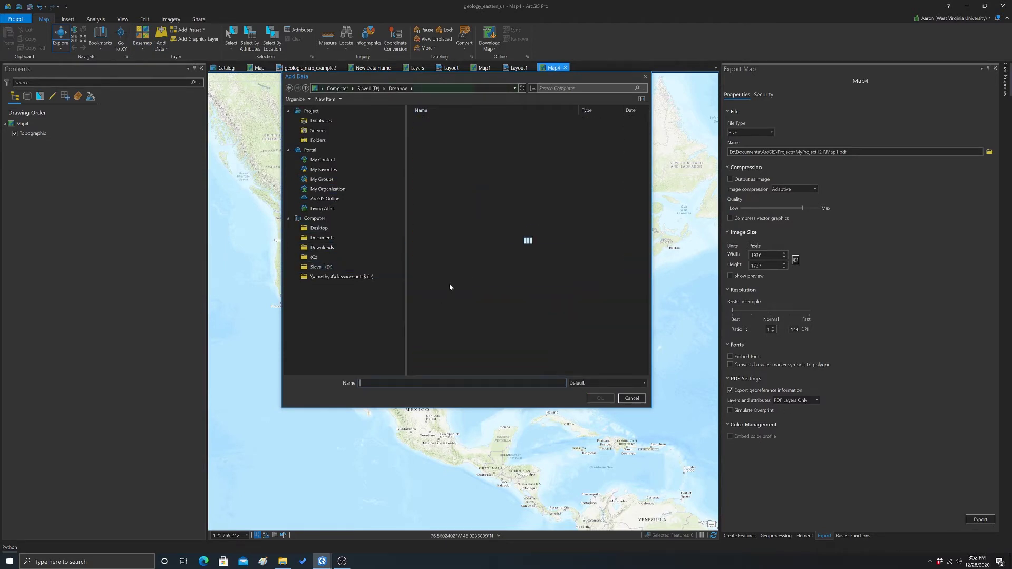
{"action": "double_click", "coordinate": [448, 129]}
{"action": "double_click", "coordinate": [583, 235]}
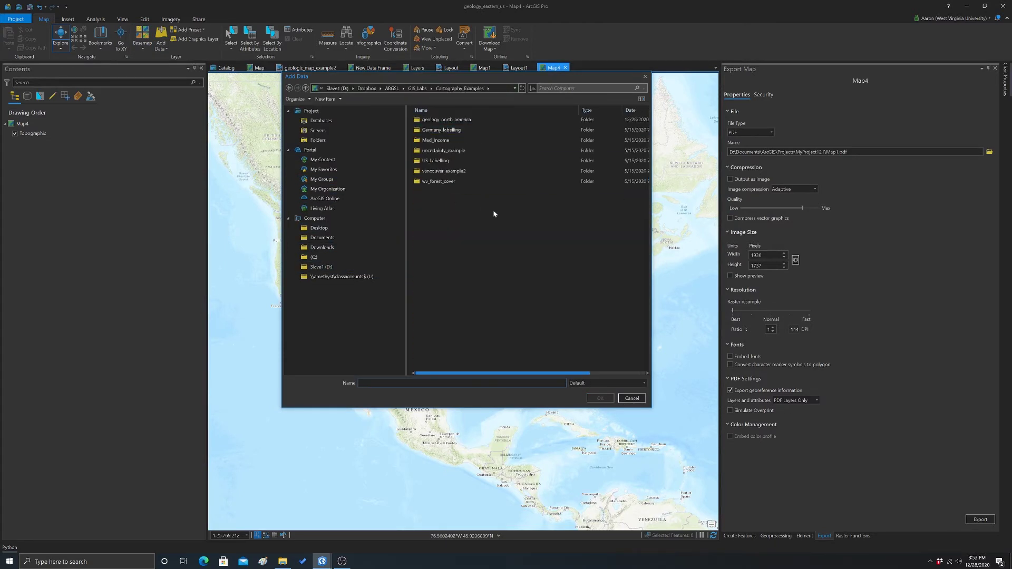
{"action": "double_click", "coordinate": [486, 120]}
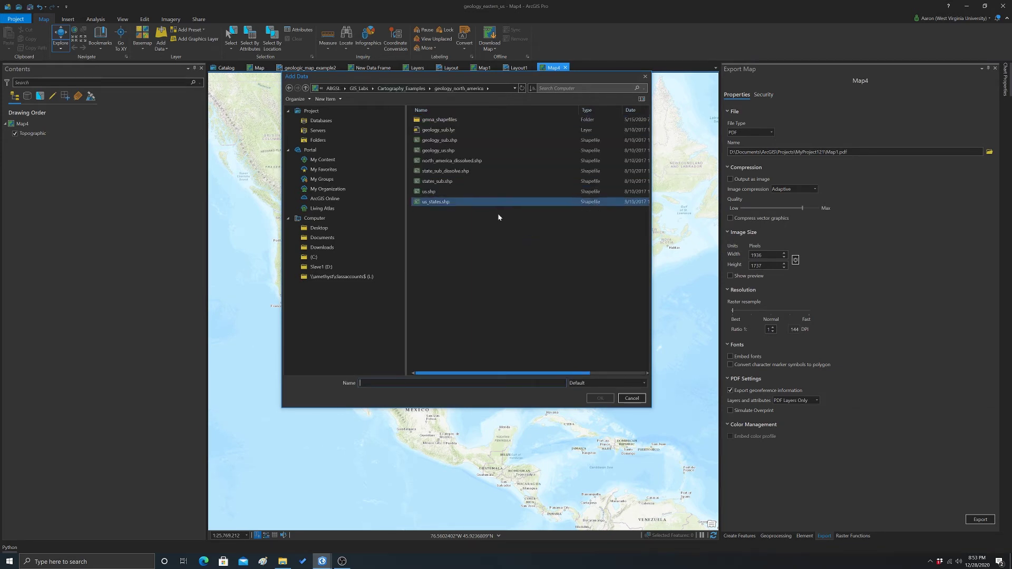
{"action": "left_click", "coordinate": [439, 140]}
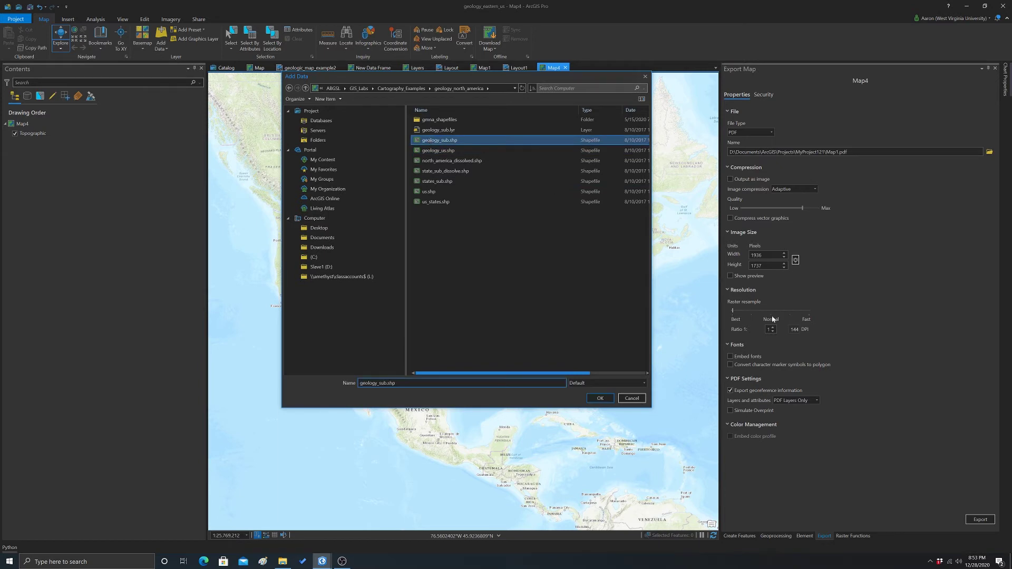
Confirm Add Data so geology_sub draws in a single green fill on Map4
{"action": "left_click", "coordinate": [599, 399]}
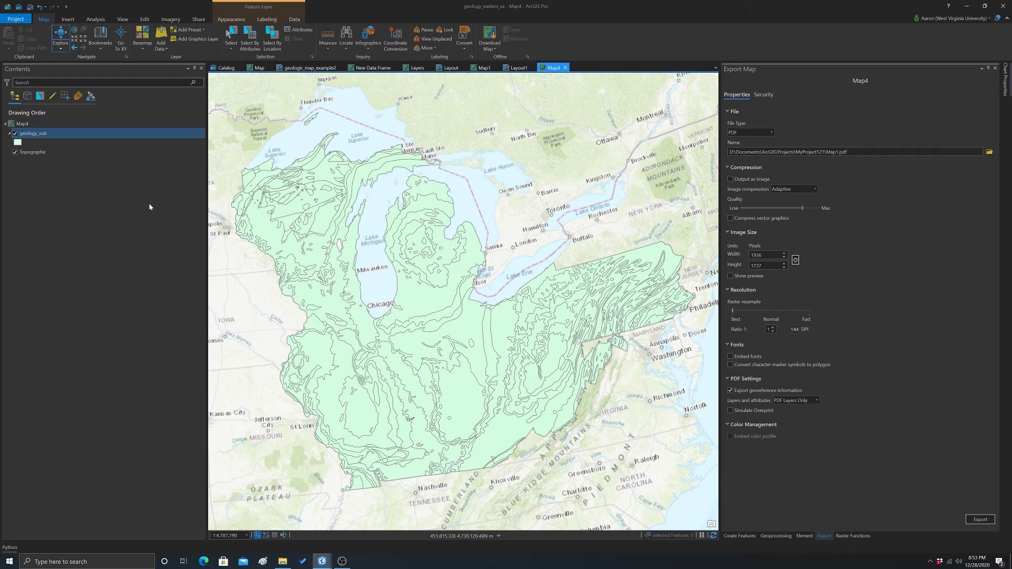
Open geology_sub's Symbology pane and choose Import symbology from its menu
{"action": "right_click", "coordinate": [39, 135]}
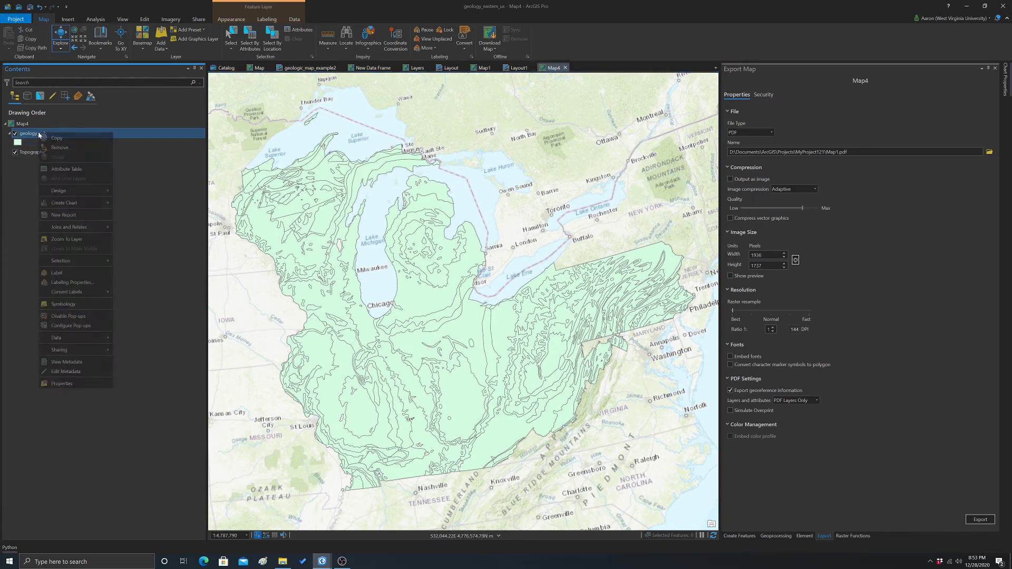
{"action": "left_click", "coordinate": [76, 305]}
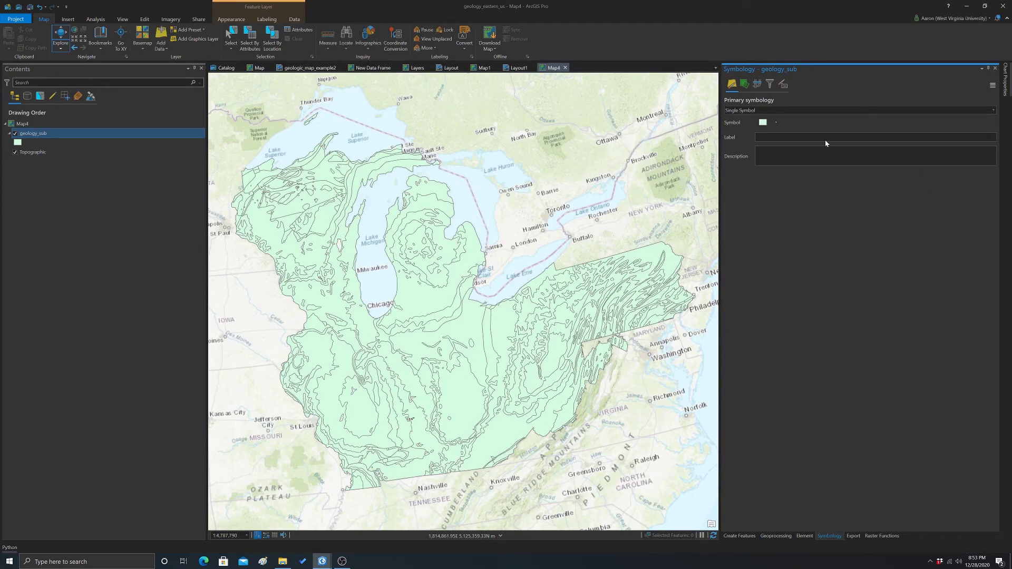
{"action": "left_click", "coordinate": [993, 84]}
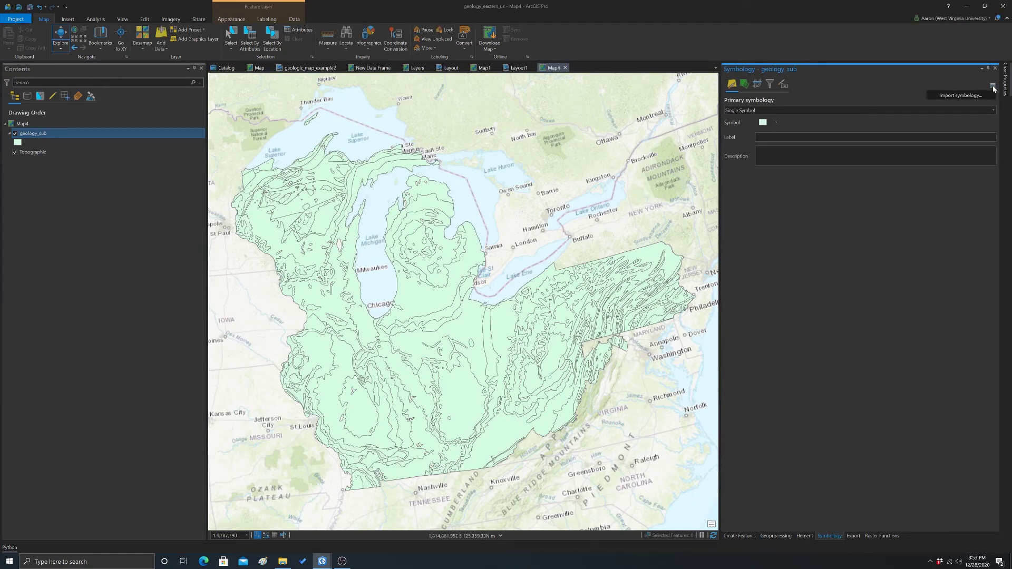
{"action": "left_click", "coordinate": [954, 97]}
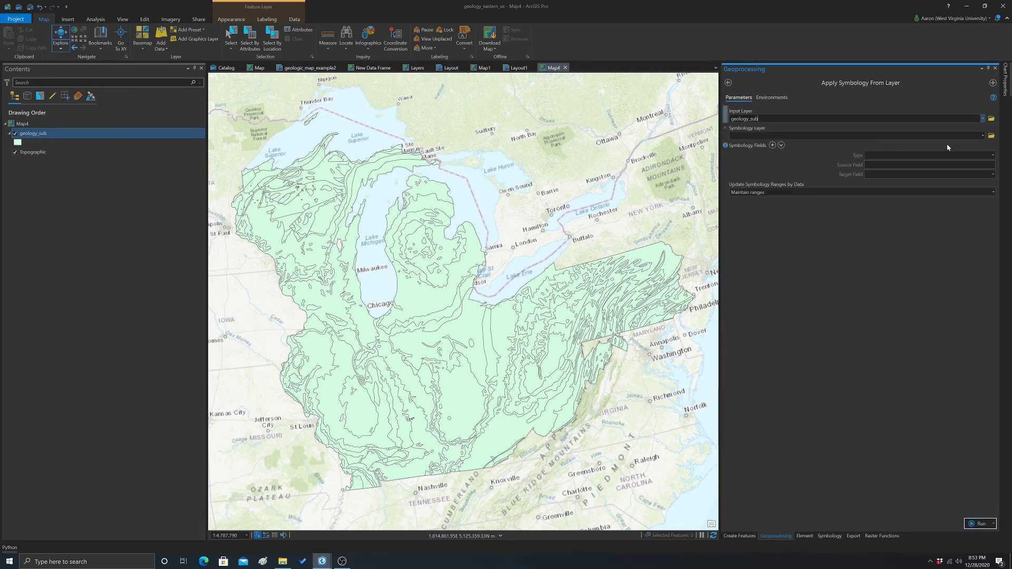
Browse to the Desktop and pick geology_sub.lyrx as the symbology layer file
{"action": "left_click", "coordinate": [983, 136]}
{"action": "left_click", "coordinate": [983, 136]}
{"action": "left_click", "coordinate": [992, 136]}
{"action": "left_click", "coordinate": [318, 140]}
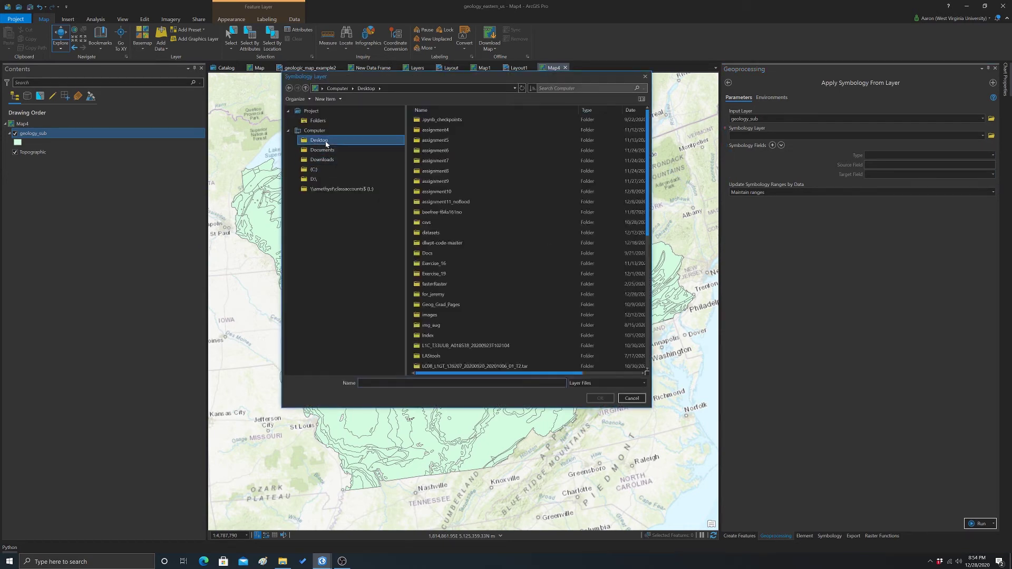
{"action": "scroll", "coordinate": [536, 248], "scroll_direction": "down", "scroll_amount": 5}
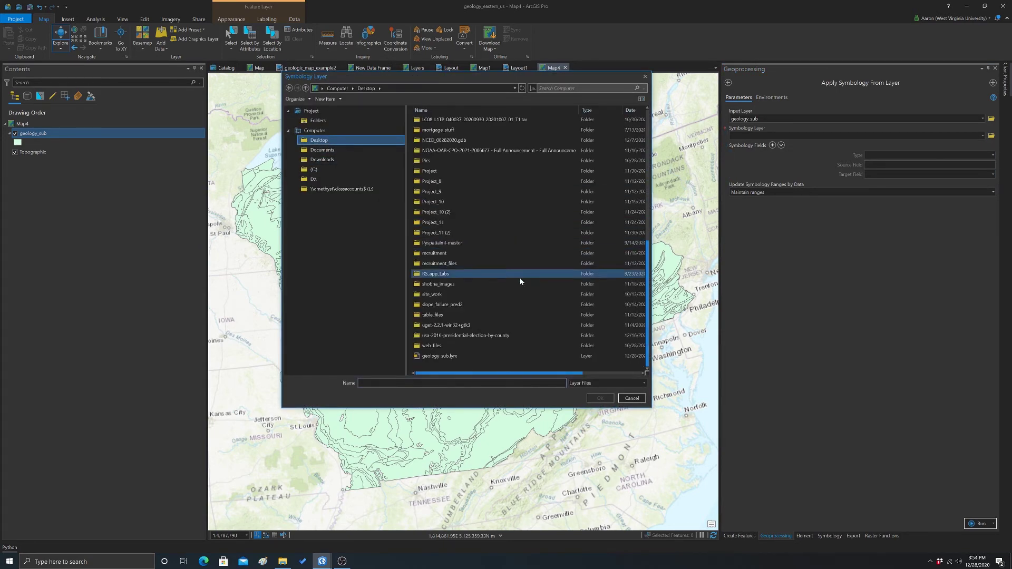
{"action": "left_click", "coordinate": [439, 357]}
Confirm geology_sub.lyrx, run Apply Symbology From Layer, and dismiss the completion details
{"action": "left_click", "coordinate": [600, 398]}
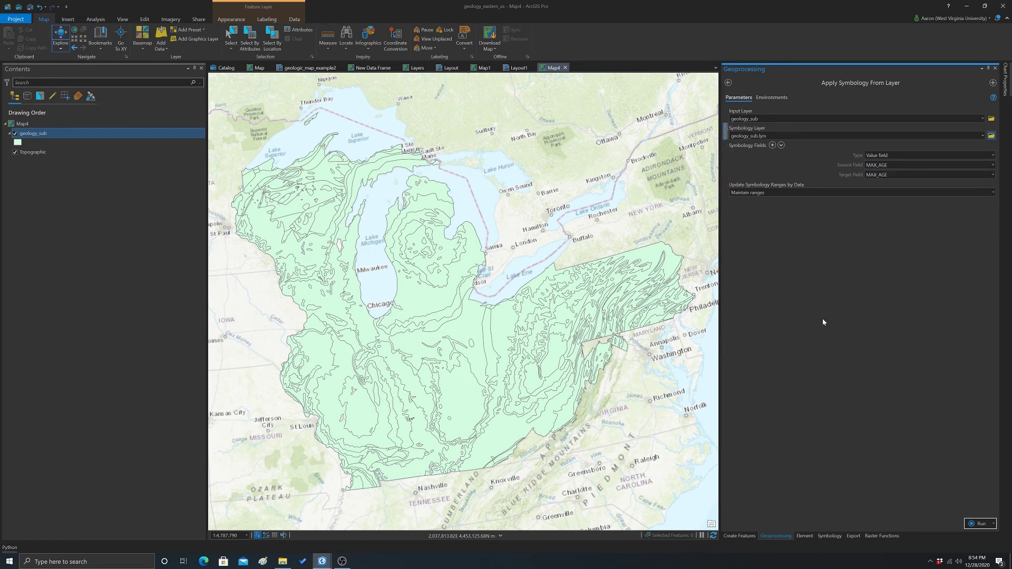
{"action": "left_click", "coordinate": [971, 525]}
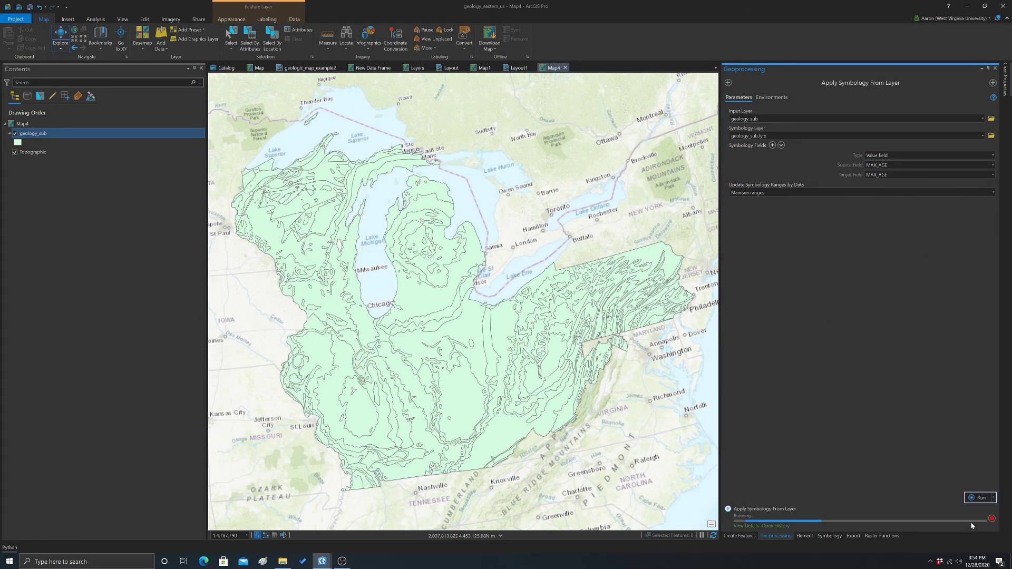
{"action": "mouse_move", "coordinate": [973, 527]}
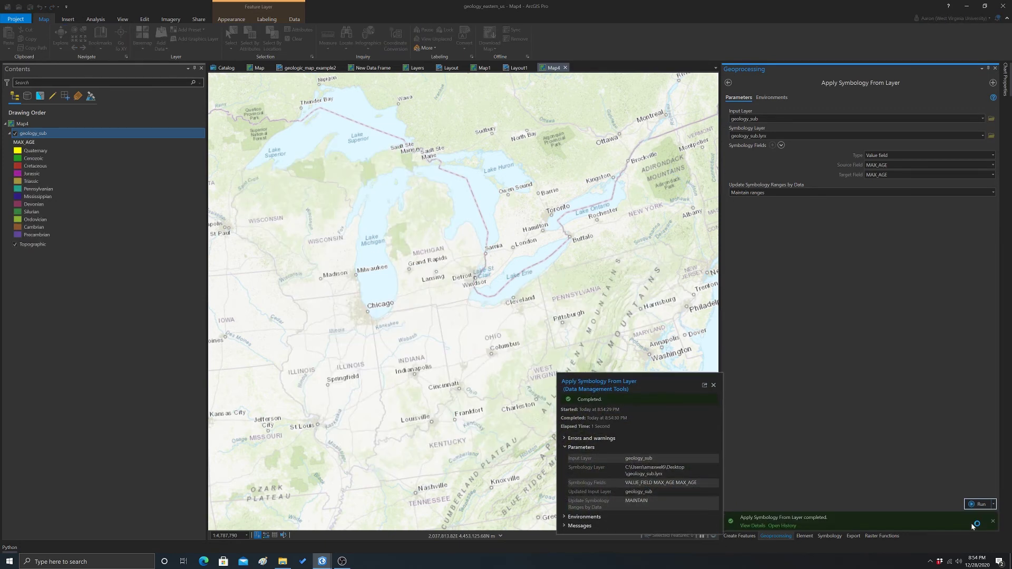
{"action": "left_click", "coordinate": [713, 382]}
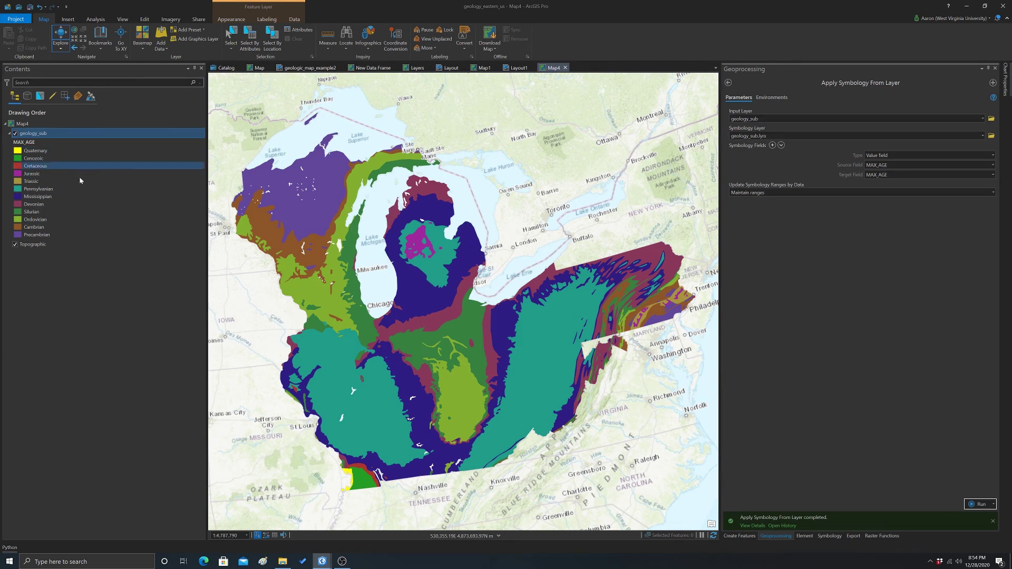
Reopen geology_sub's Symbology showing Unique Values on MAX_AGE with 12 classes
{"action": "right_click", "coordinate": [32, 134]}
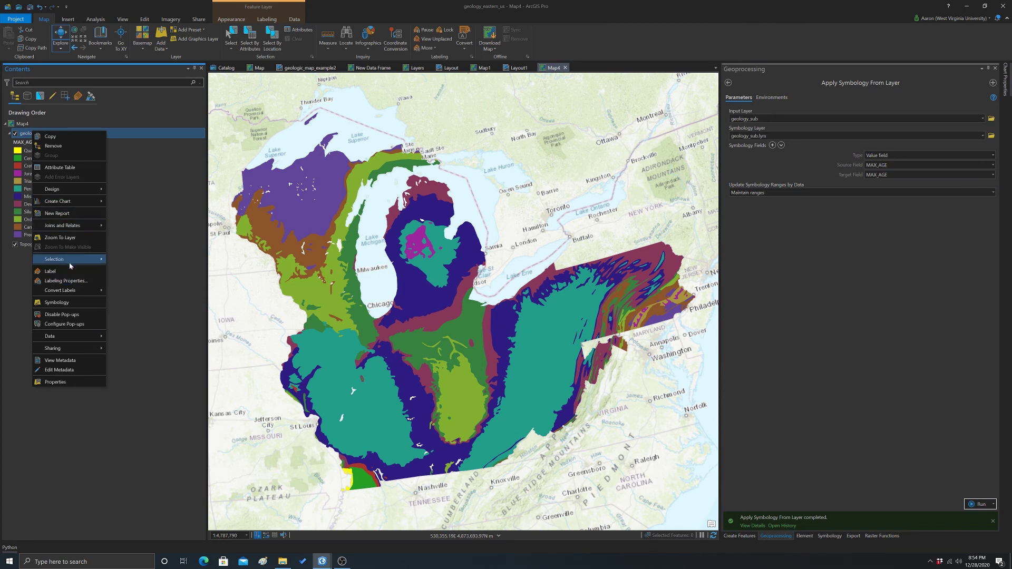
{"action": "left_click", "coordinate": [56, 303]}
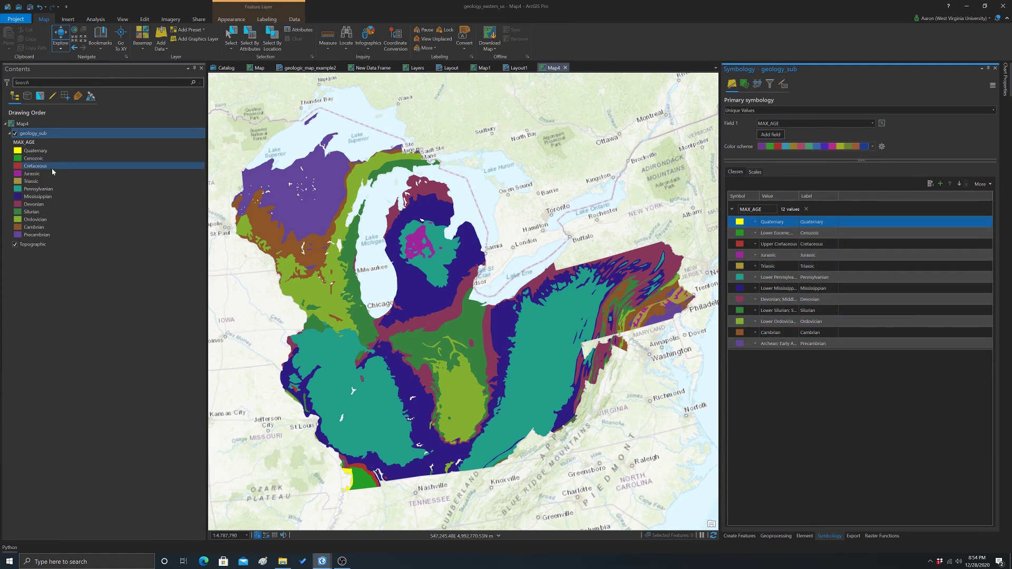
{"action": "right_click", "coordinate": [29, 133]}
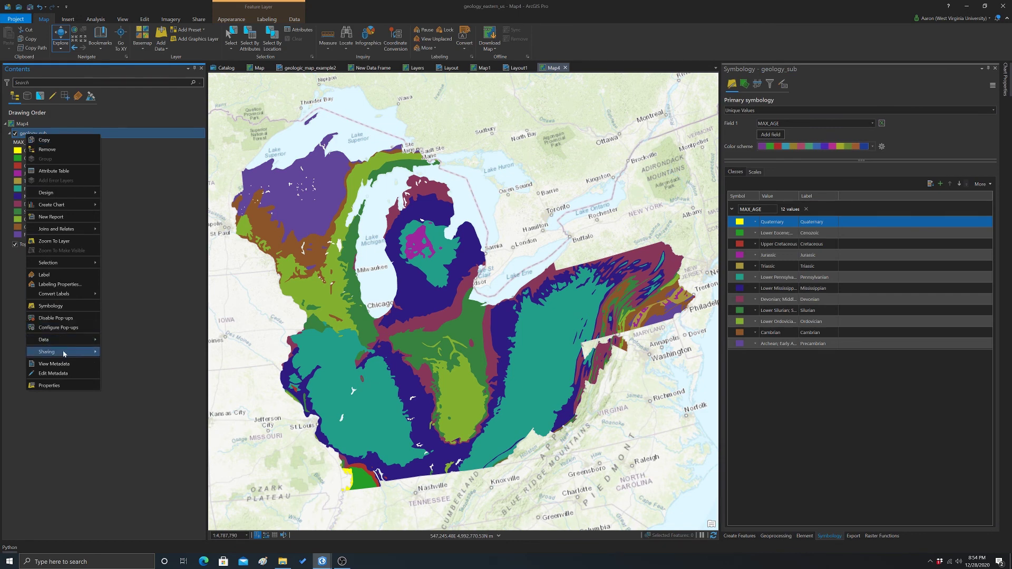
{"action": "mouse_move", "coordinate": [66, 352]}
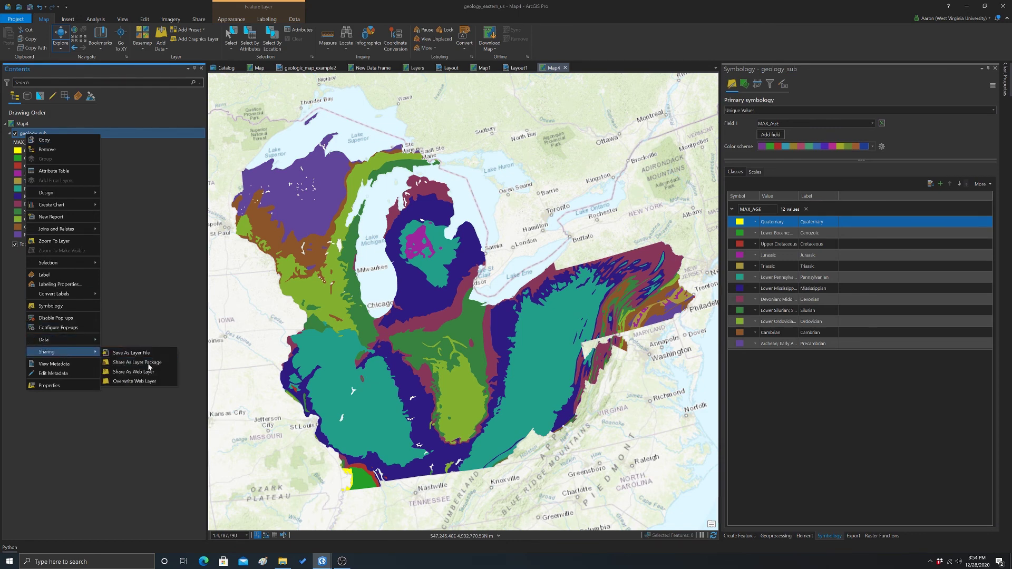
{"action": "left_click", "coordinate": [179, 275]}
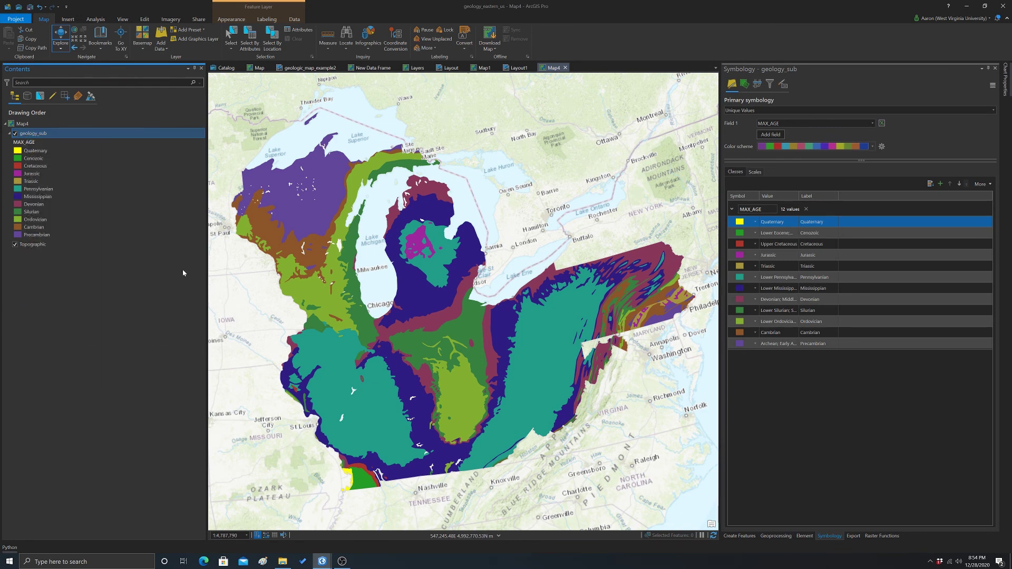